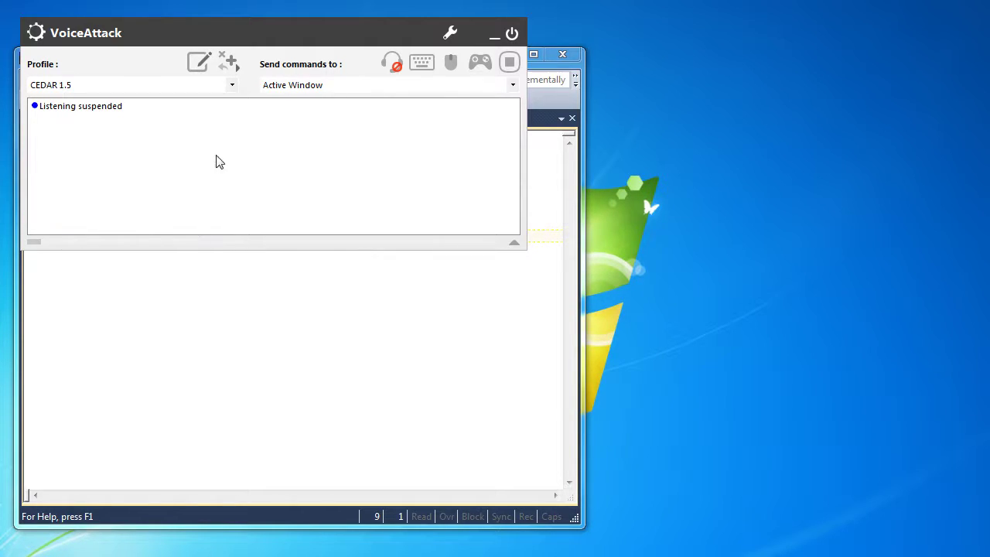
Open the Increase Power [5..100] Percent command from the CEDAR 1.5 profile's Shield Management group
left_click(193, 72)
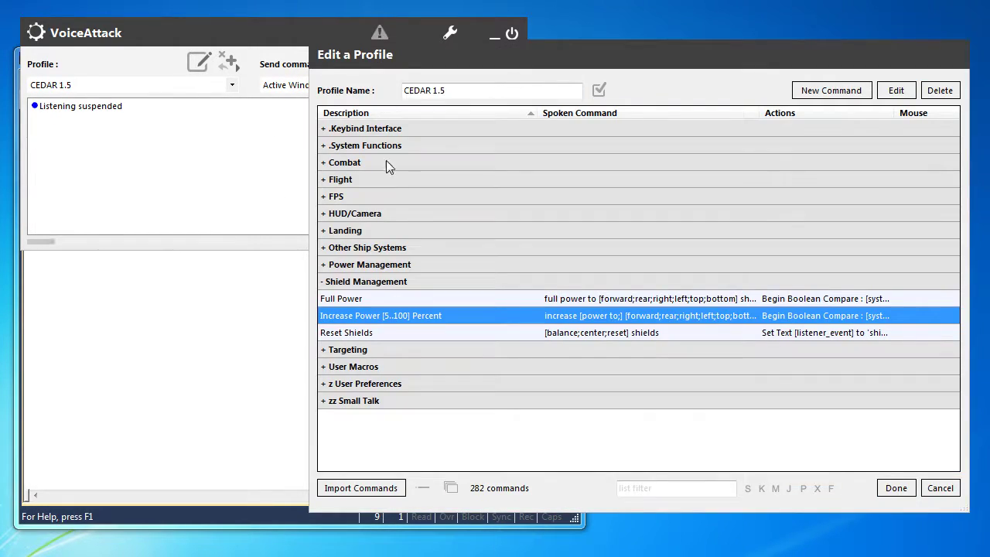
left_click(356, 303)
double_click(358, 317)
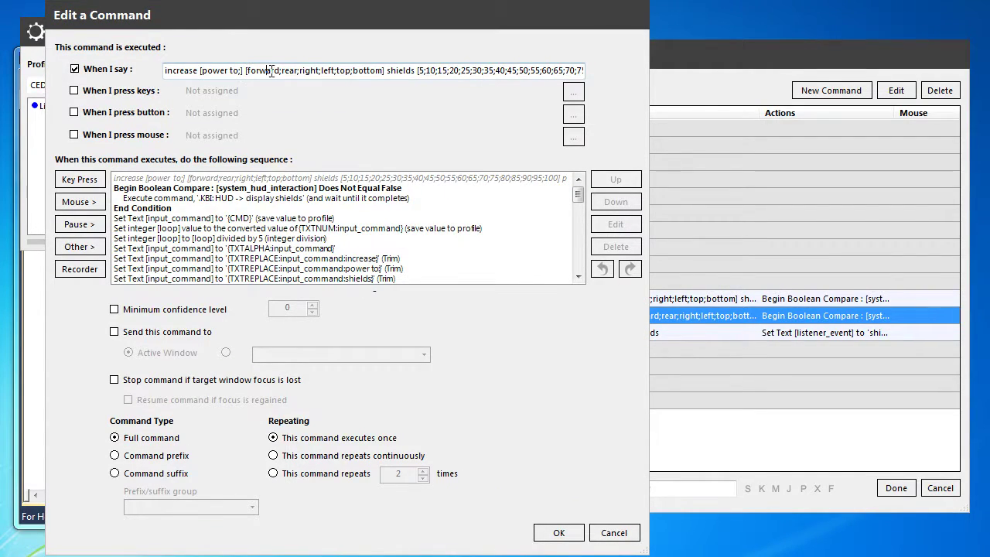
Review the command's spoken phrase and its percentage values
left_click_drag(324, 71, 329, 71)
mouse_move(447, 71)
left_mouse_down()
mouse_move(611, 68)
mouse_move(497, 70)
left_mouse_up()
left_click(352, 70)
left_click_drag(321, 70, 550, 71)
left_click(549, 71)
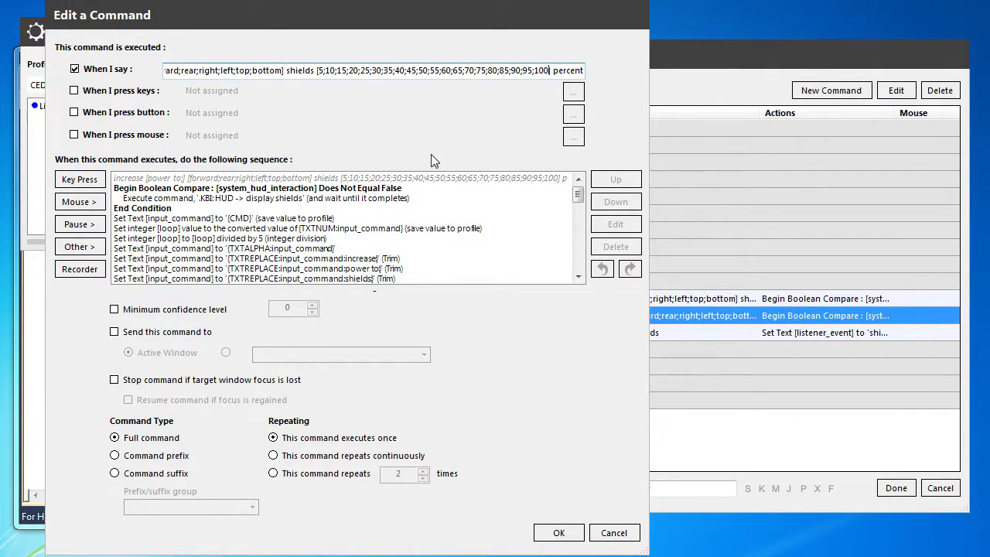
Look through the action sequence, including the steps that strip the words 'increase' and 'by'
left_click(579, 277)
left_click(578, 277)
left_click(578, 277)
left_click(579, 277)
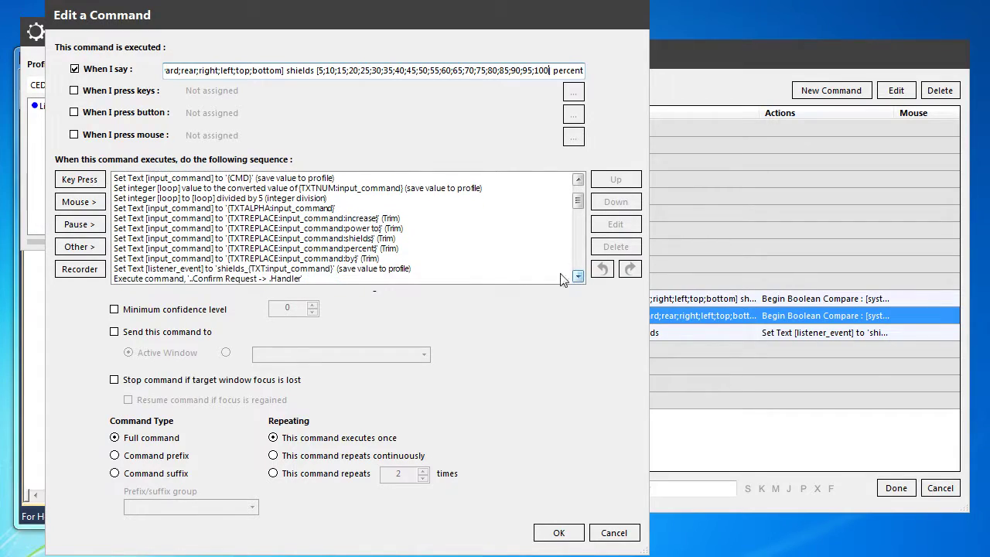
left_click(325, 208)
left_click(313, 220)
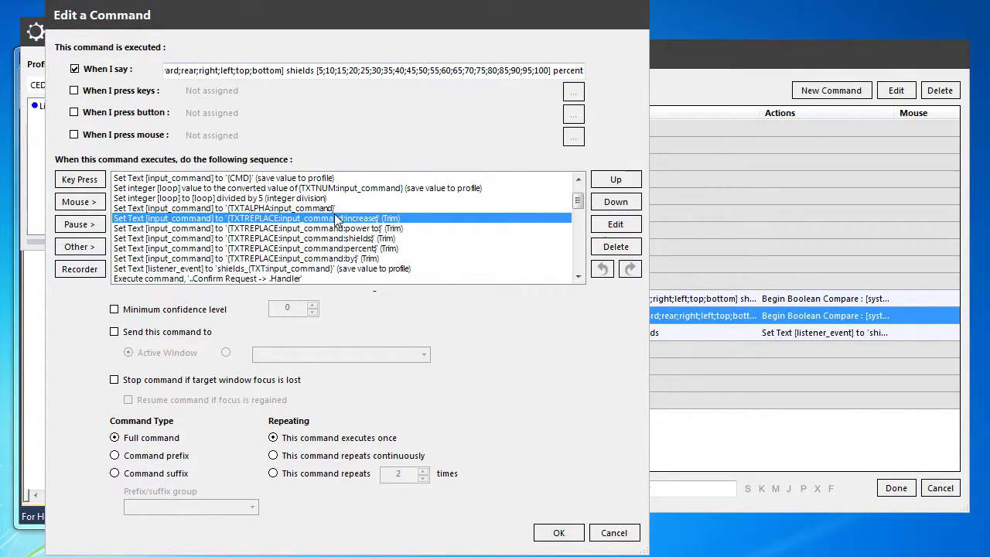
left_click(318, 258)
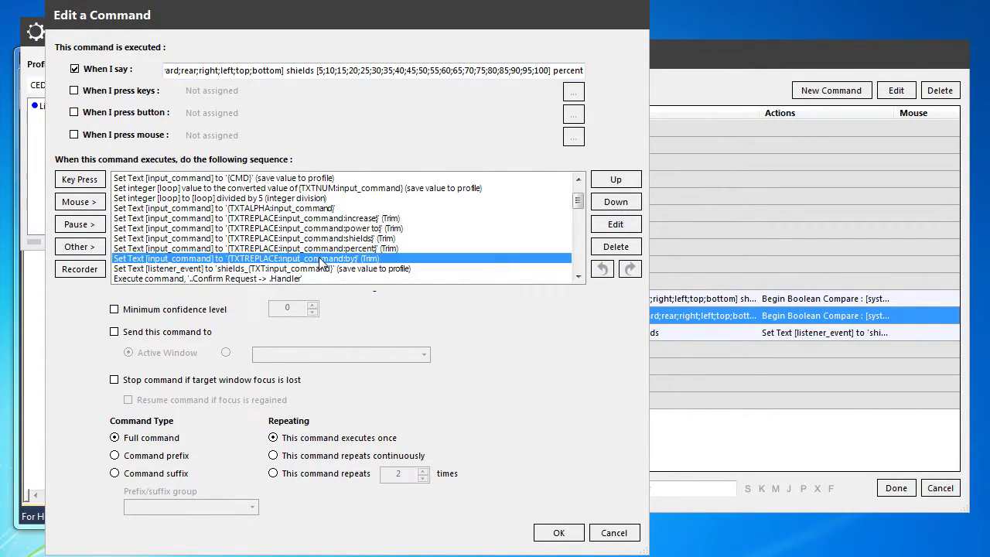
scroll(325, 247, "down", 8)
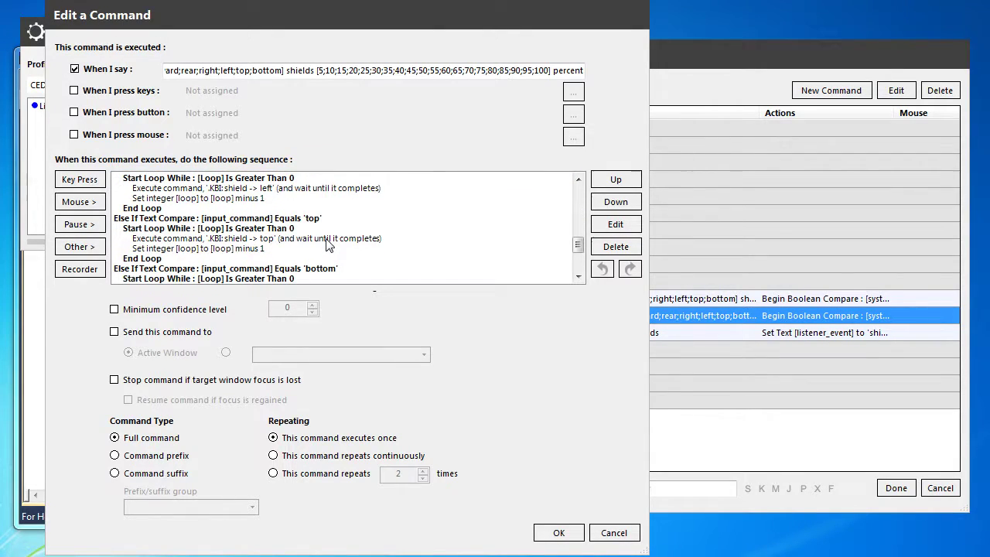
scroll(326, 244, "down", 3)
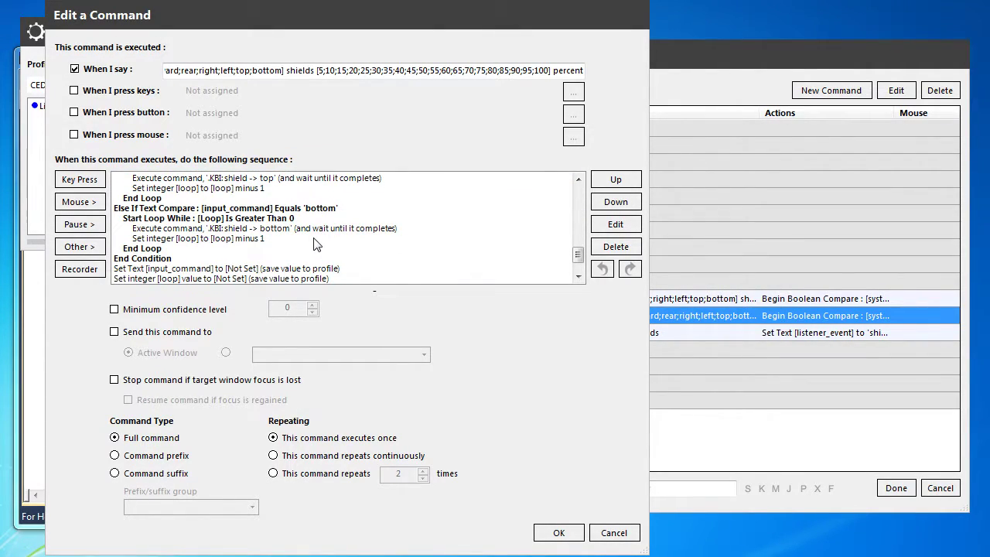
scroll(317, 243, "up", 10)
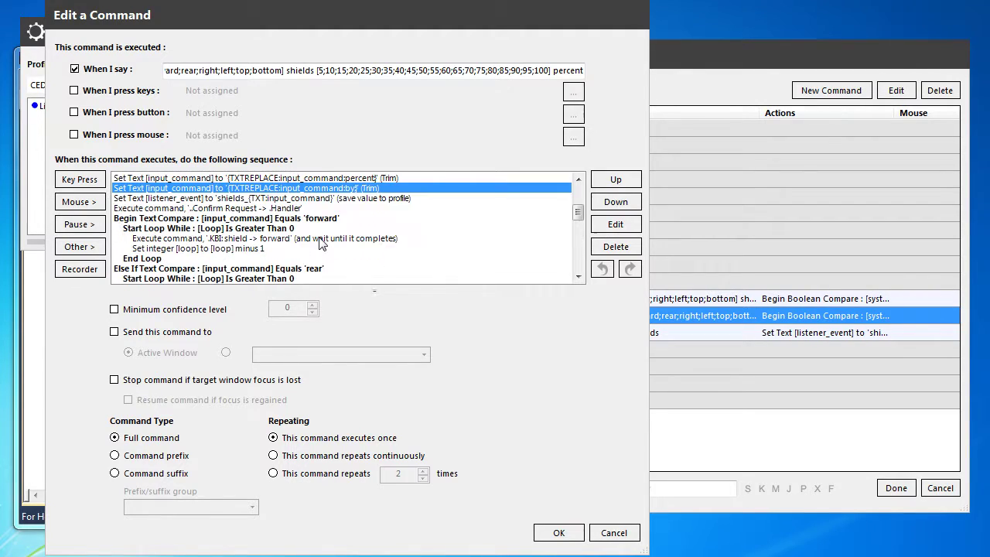
scroll(323, 243, "up", 5)
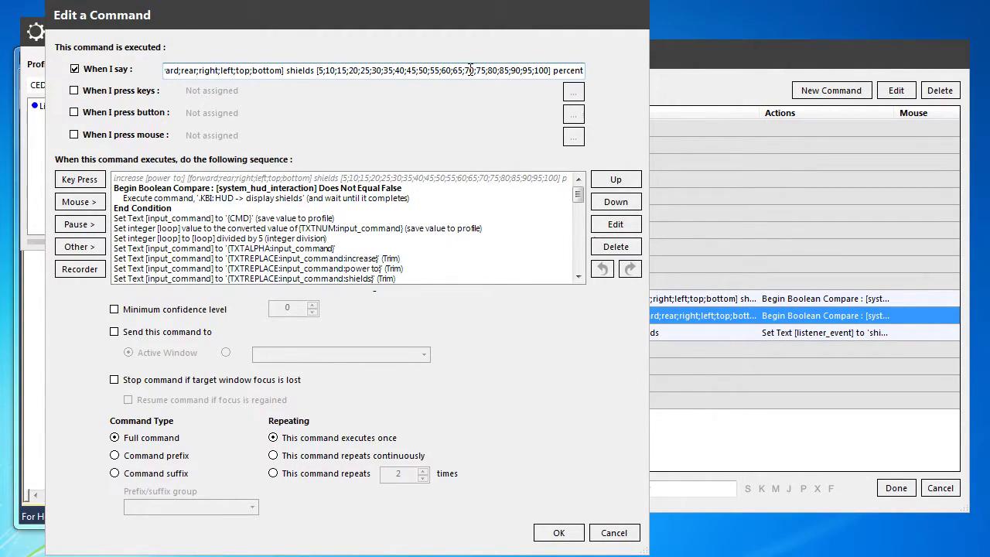
Clear the Increase Power phrase in When I say and type 'old shield management'
left_click_drag(470, 70, 318, 70)
key("BackSpace")
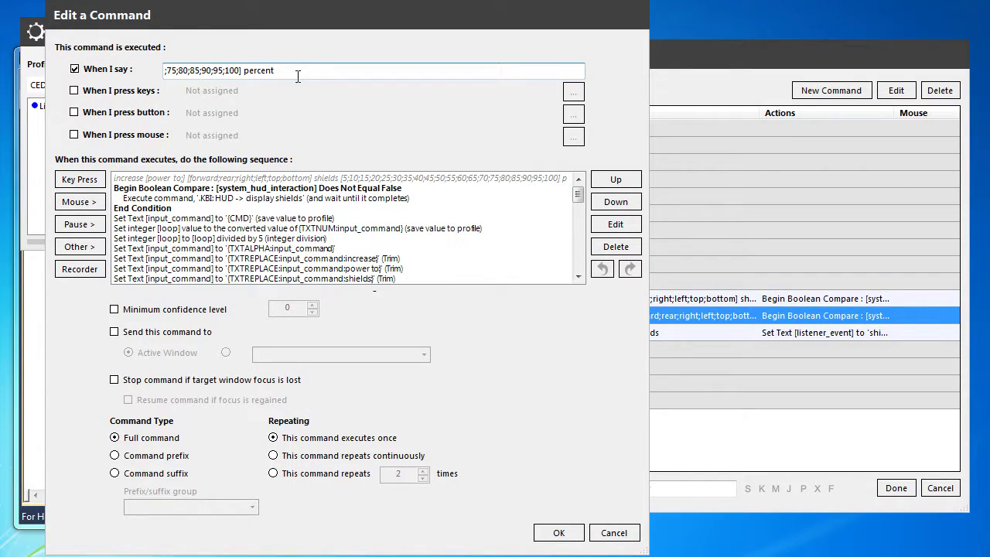
key("ctrl+a")
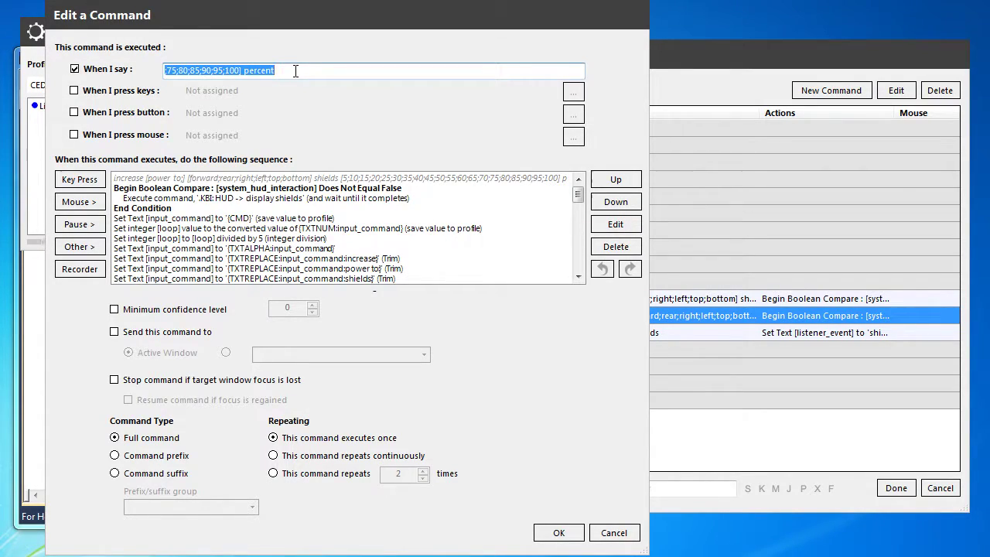
type("old shield management")
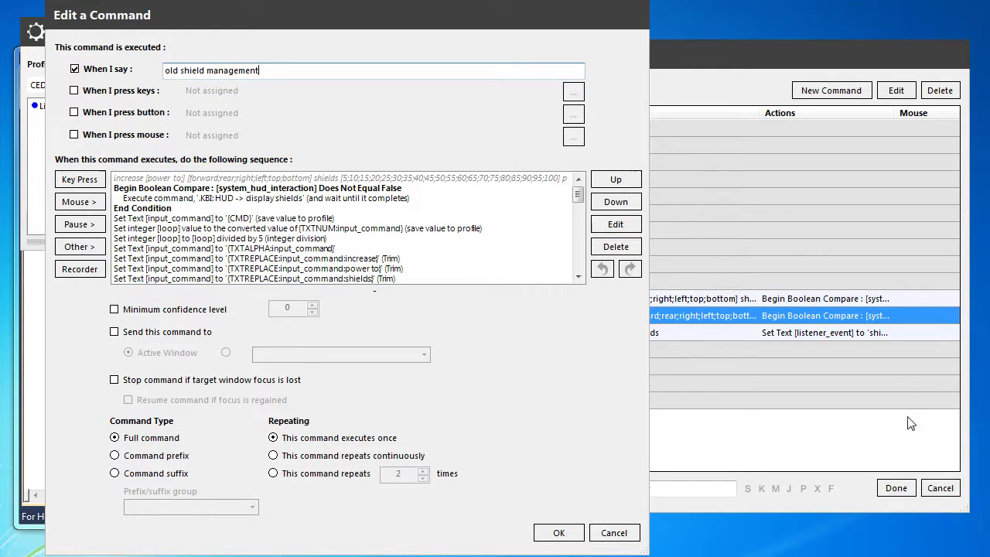
Save the renamed command and bring the TextPad notes to the front
left_click(554, 533)
left_click(220, 387)
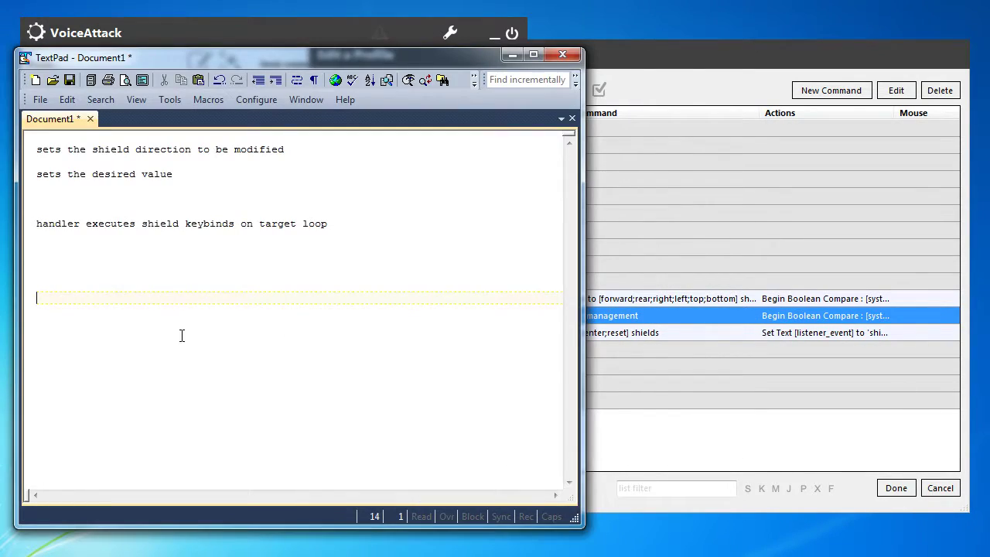
left_click_drag(192, 173, 38, 148)
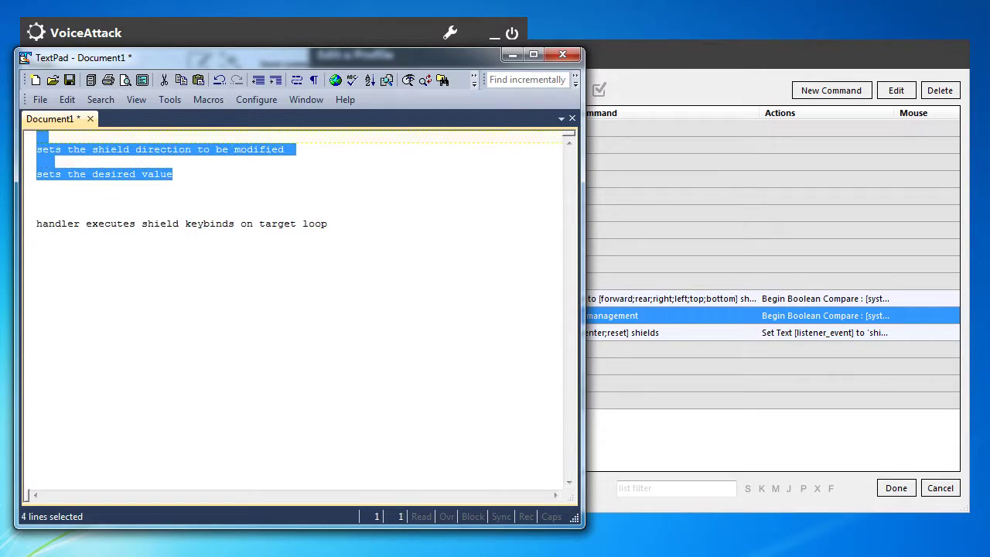
left_click(165, 160)
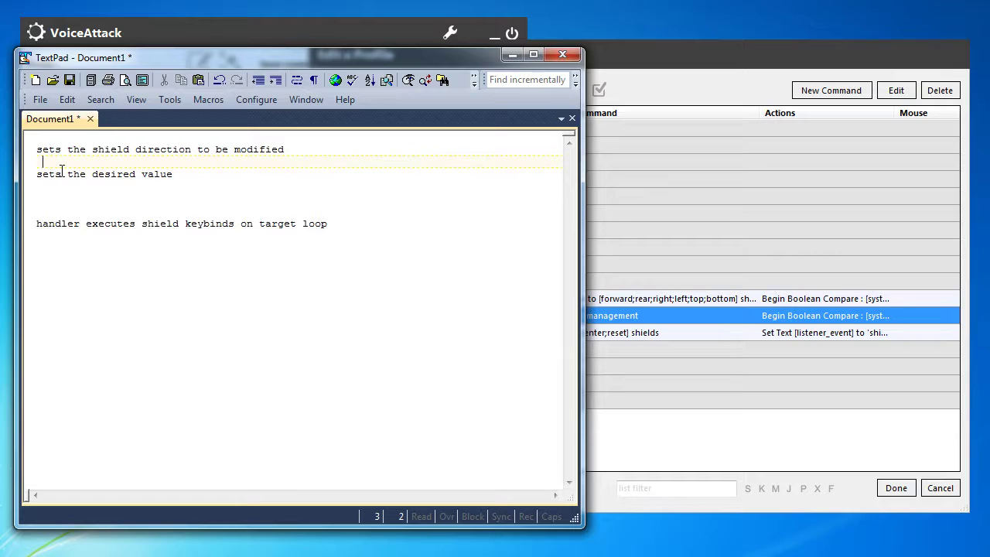
Review the notes on shield direction, desired value and the handler loop
left_click_drag(198, 177, 49, 150)
left_click(143, 167)
left_click(241, 223)
left_click_drag(344, 225, 37, 224)
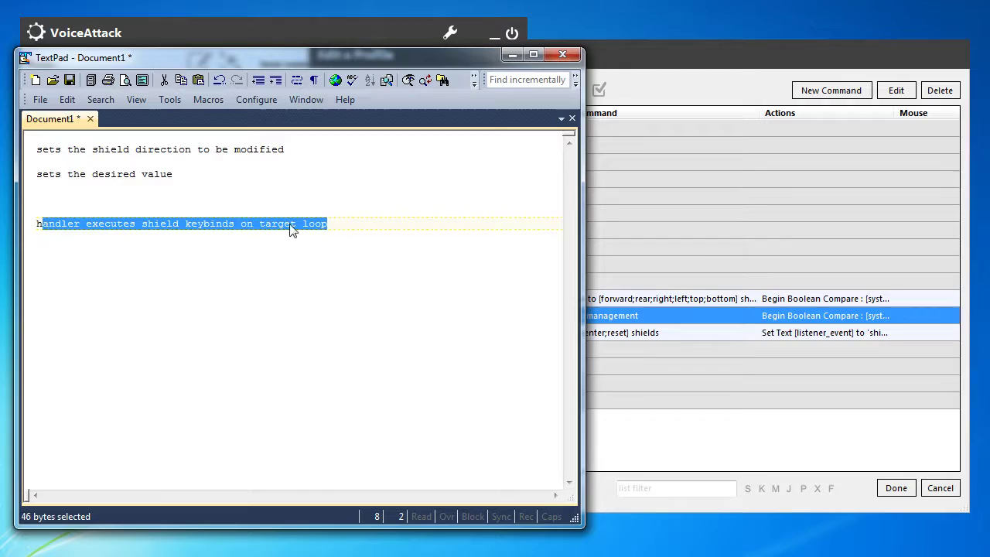
left_click(290, 225)
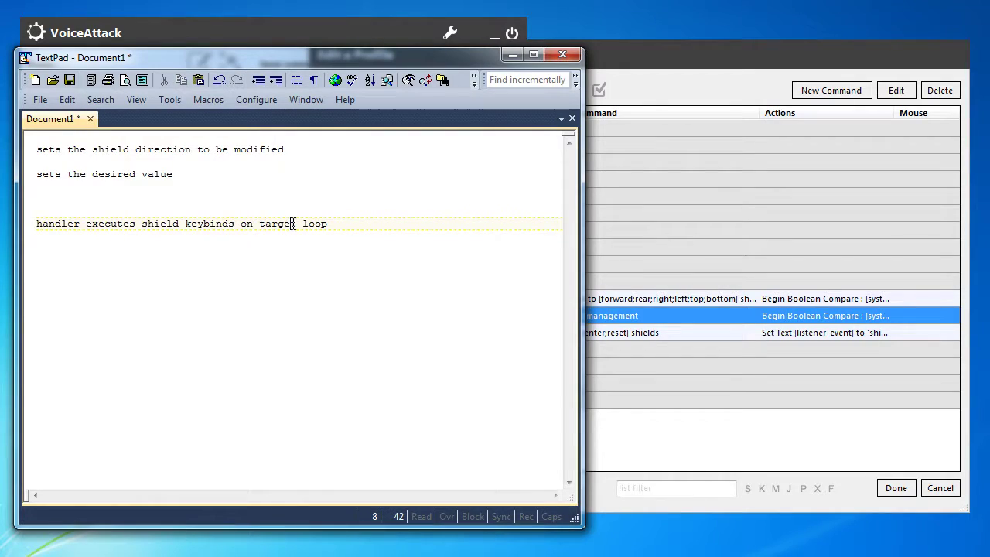
Start a new command with the pasted increase power shields phrase, minus the percentage part
left_click(507, 57)
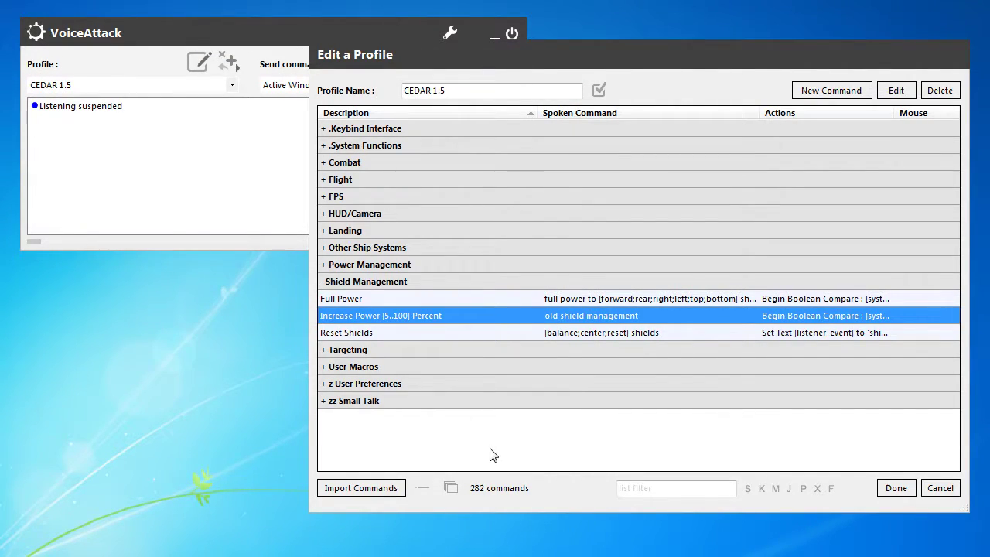
left_click(834, 92)
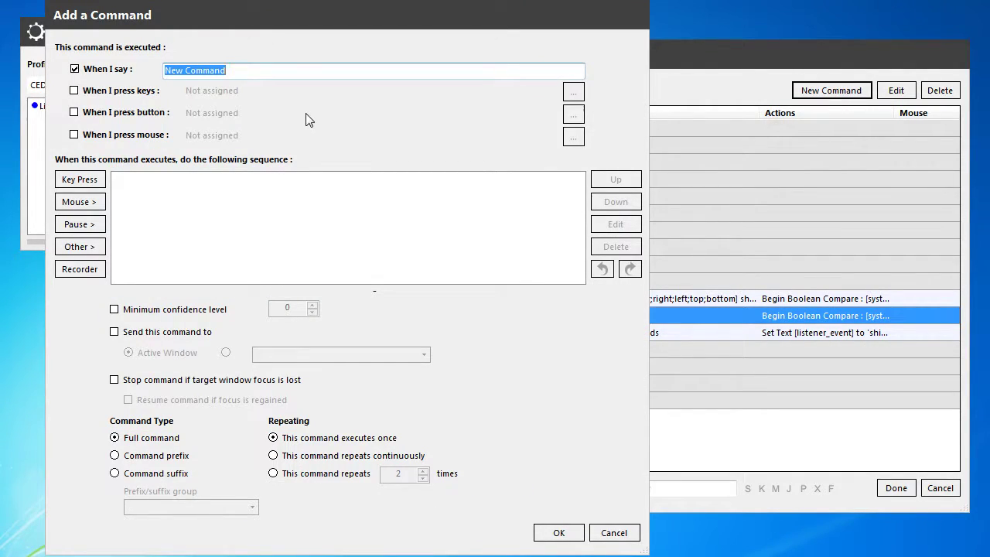
type("inc")
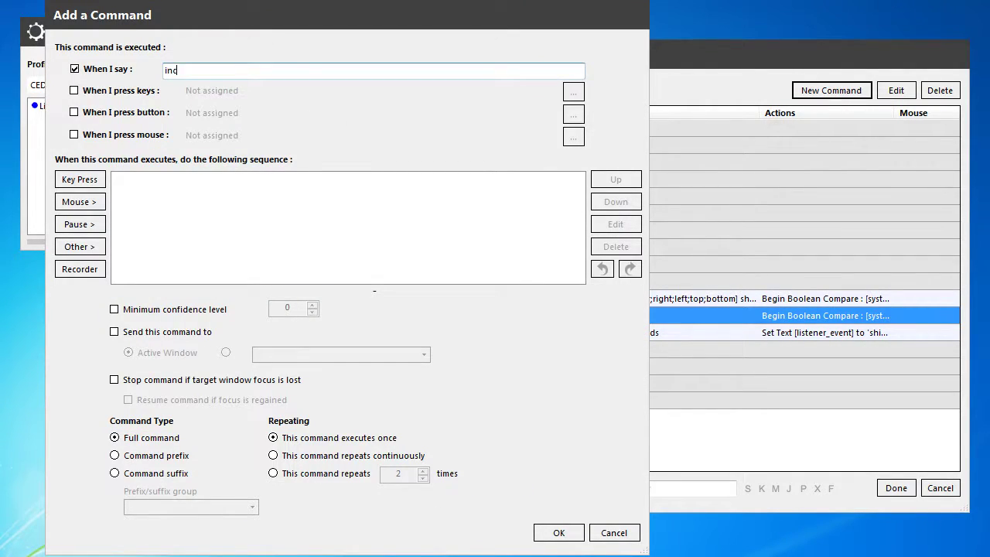
key("ctrl+a")
key("ctrl+v")
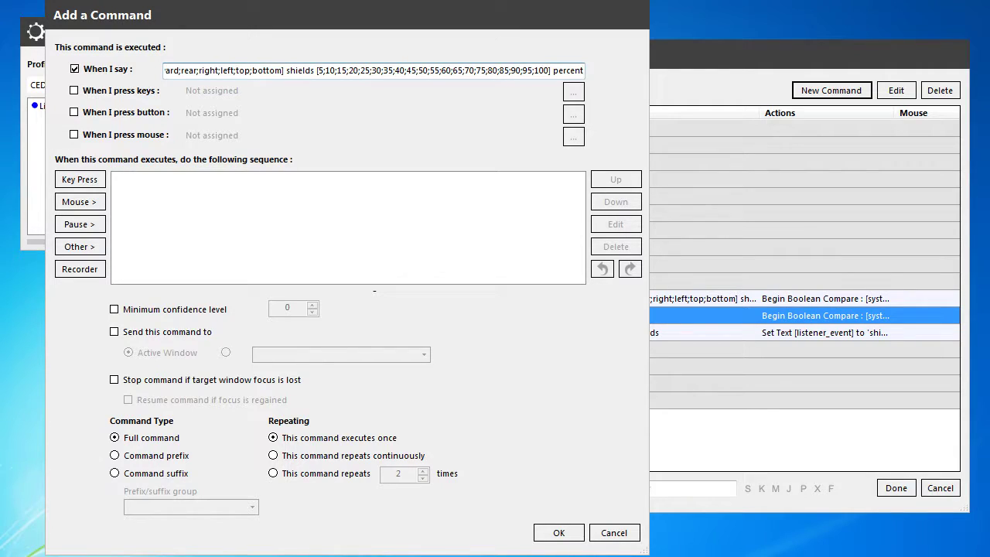
left_click_drag(315, 71, 484, 88)
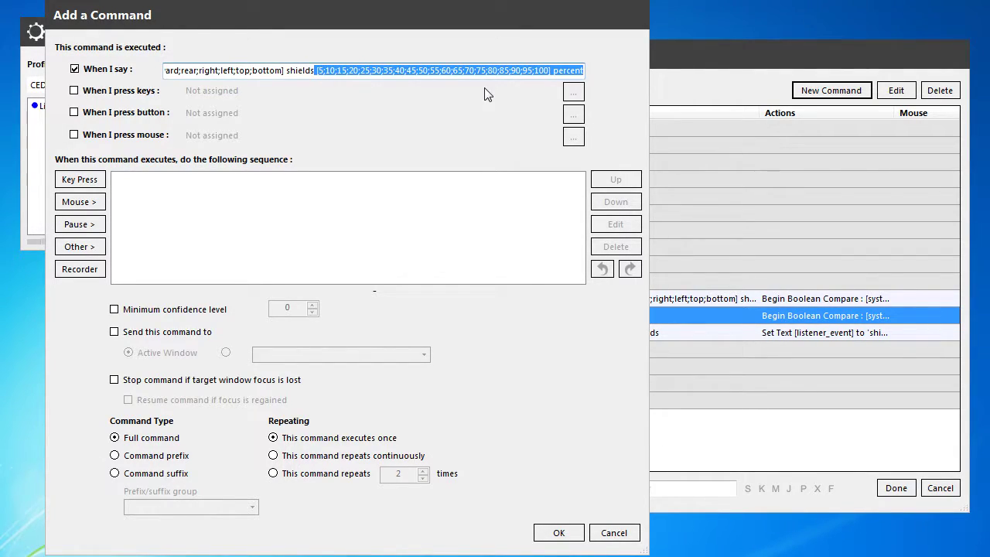
key("Delete")
left_click_drag(326, 71, 164, 71)
Replace the bracketed direction list with 'forward', giving 'increase [power to;] forward shields'
left_click(382, 72)
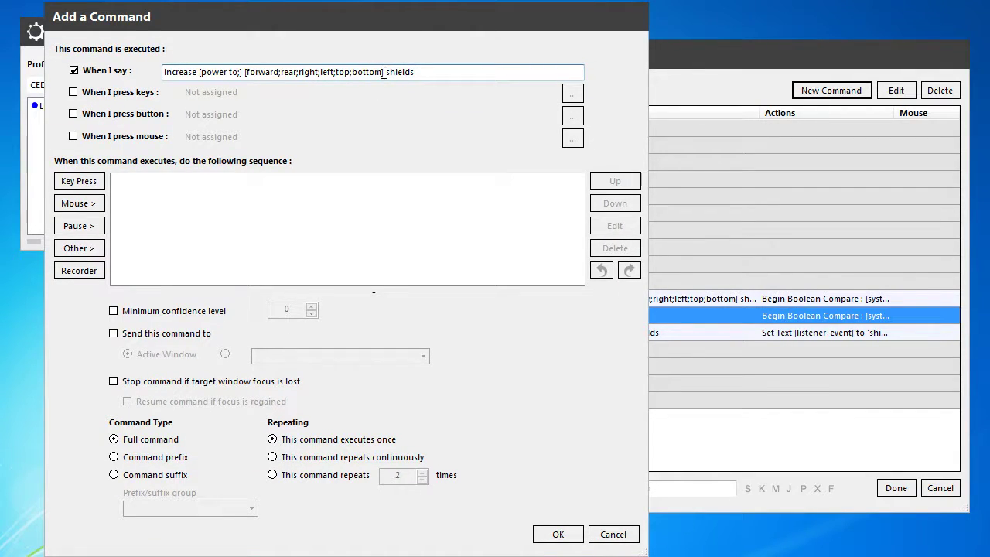
left_click_drag(388, 72, 241, 77)
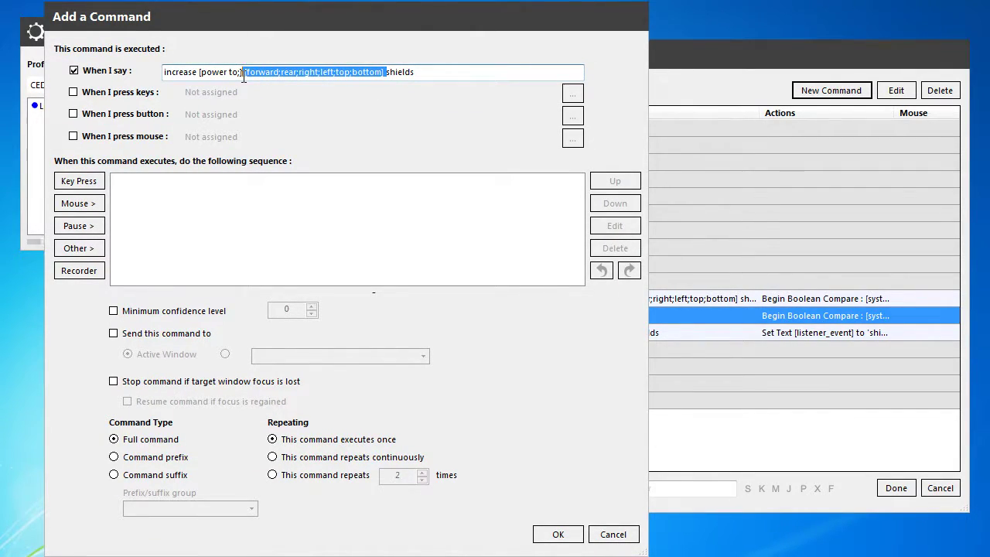
key("Delete")
type("forward")
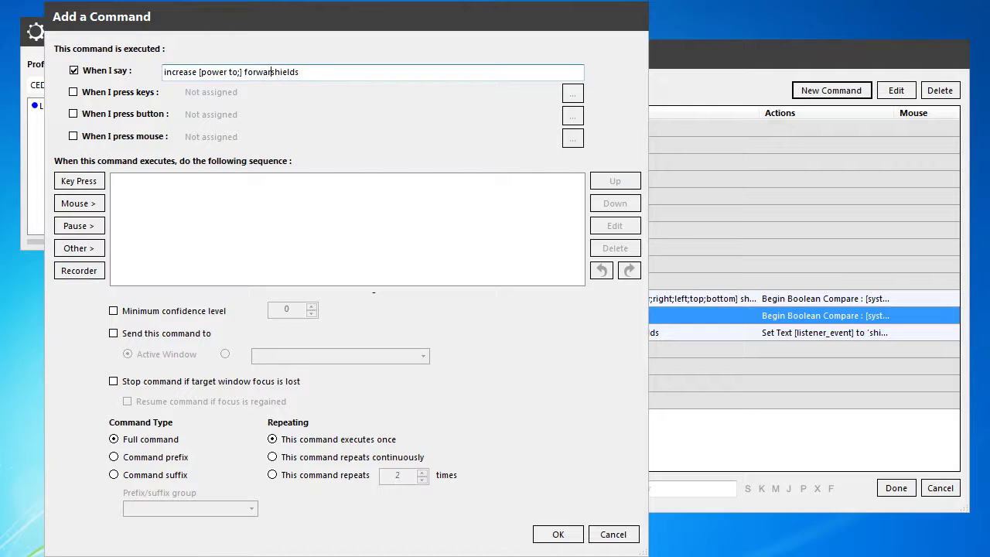
Make the command a command prefix in the Shield-DirQty group
left_click_drag(180, 21, 195, 16)
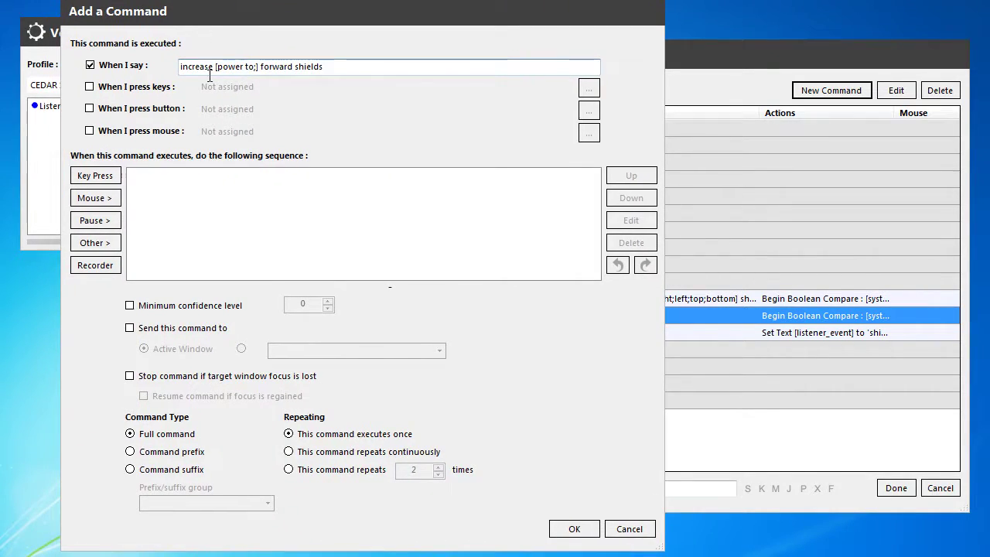
left_click(130, 452)
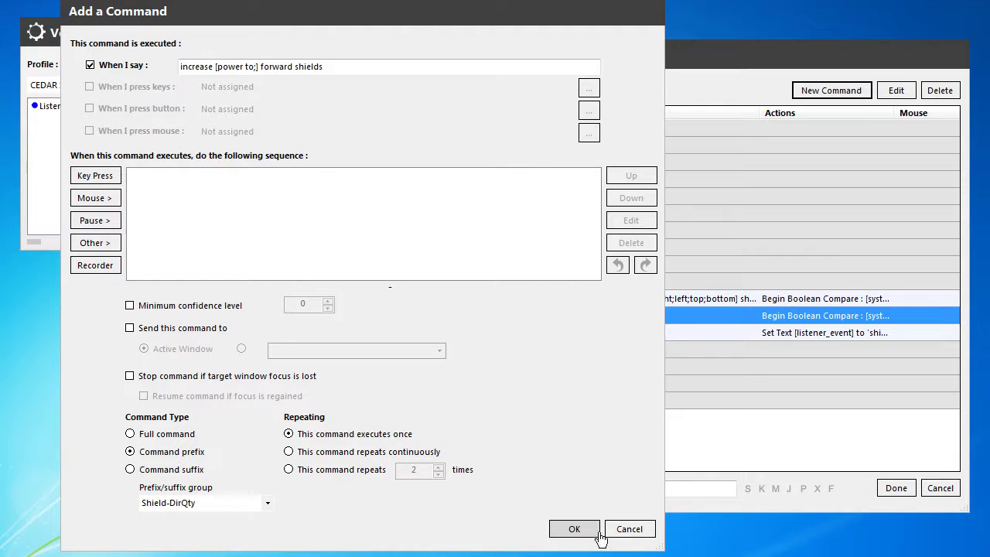
left_click(99, 244)
mouse_move(181, 312)
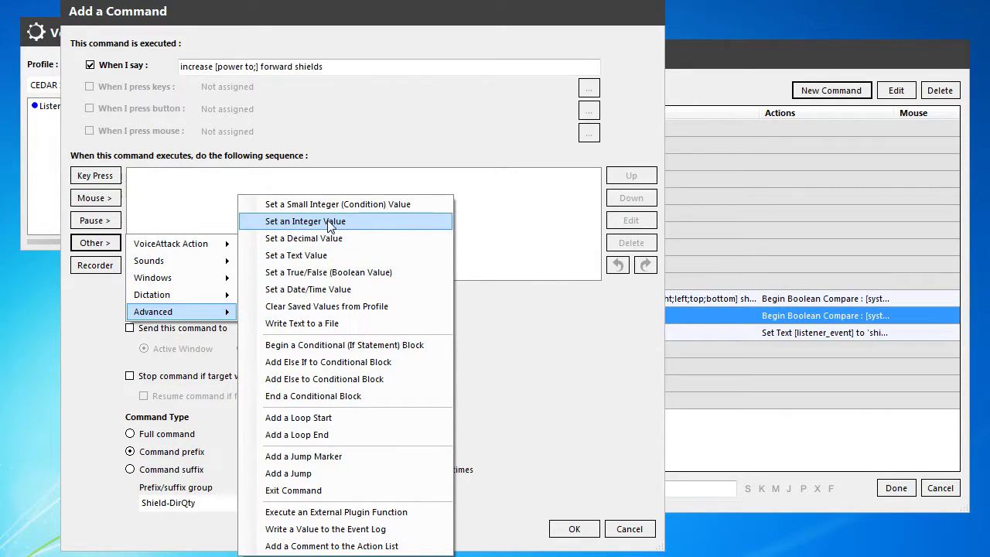
Add a Set a Text Value action storing 'forward' in shield_direction, saved to profile, and add the command
left_click(385, 261)
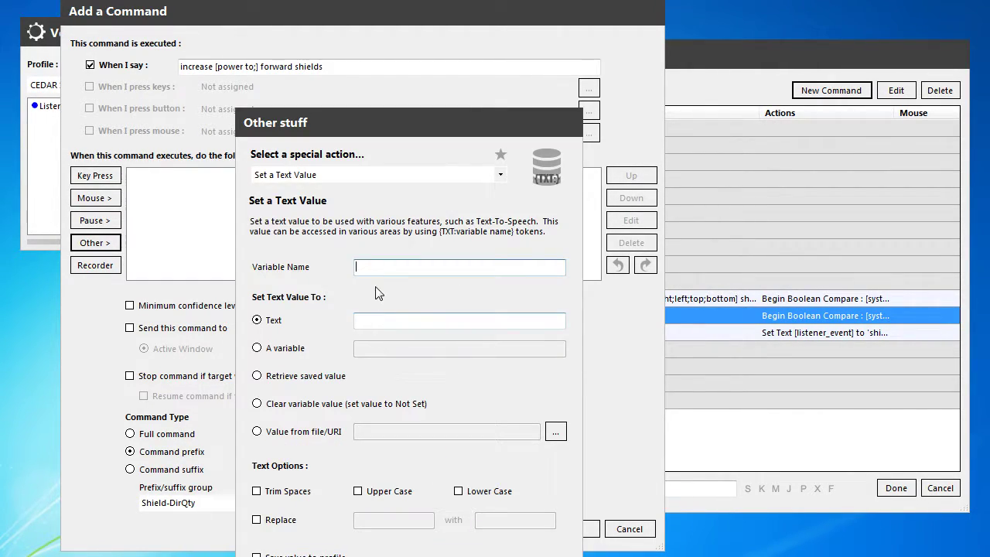
type("shield_direction")
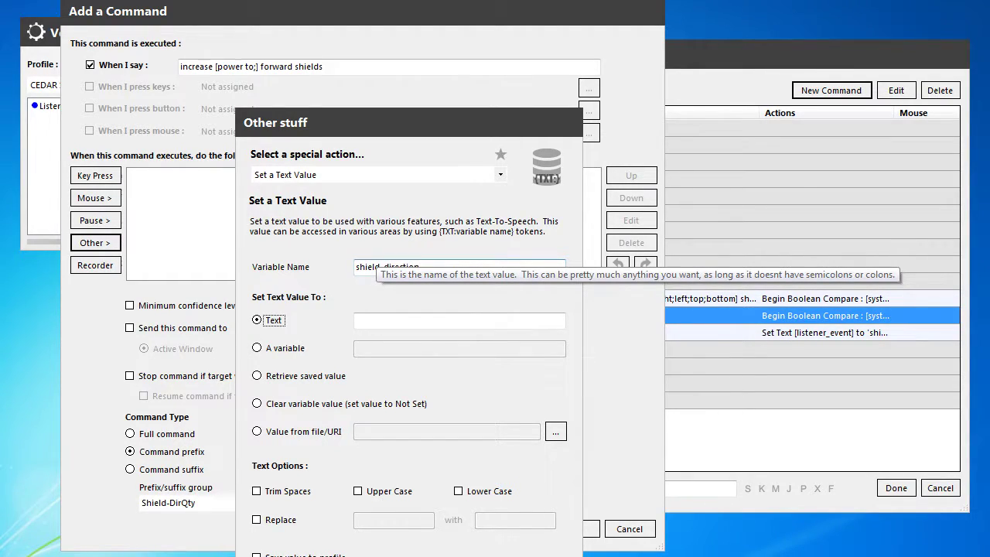
key("Tab")
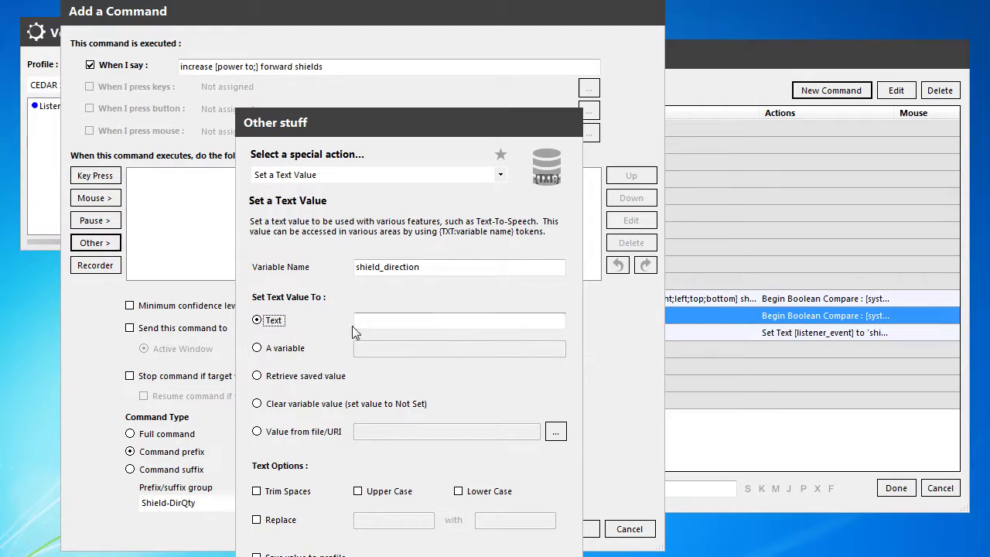
left_click(418, 319)
type("forward")
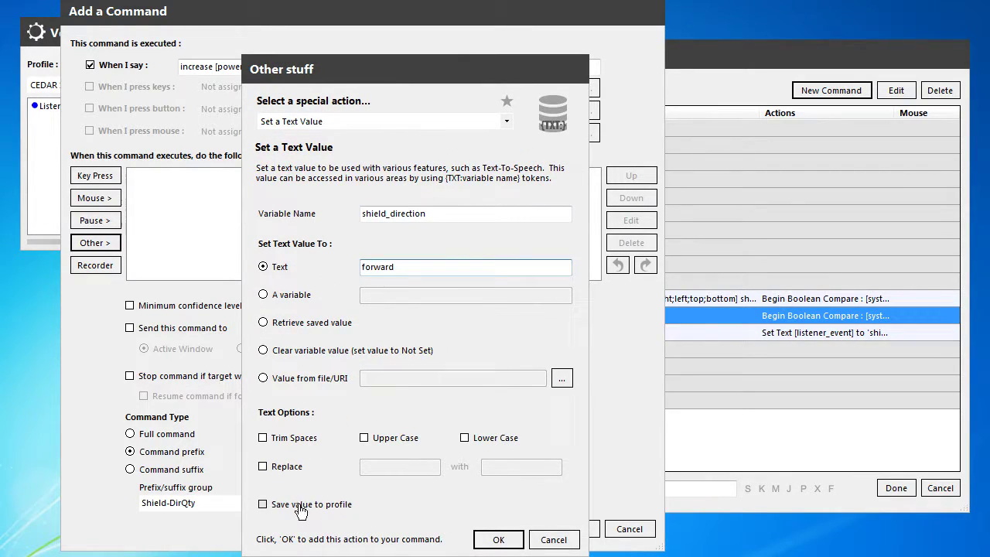
left_click(299, 509)
left_click(487, 539)
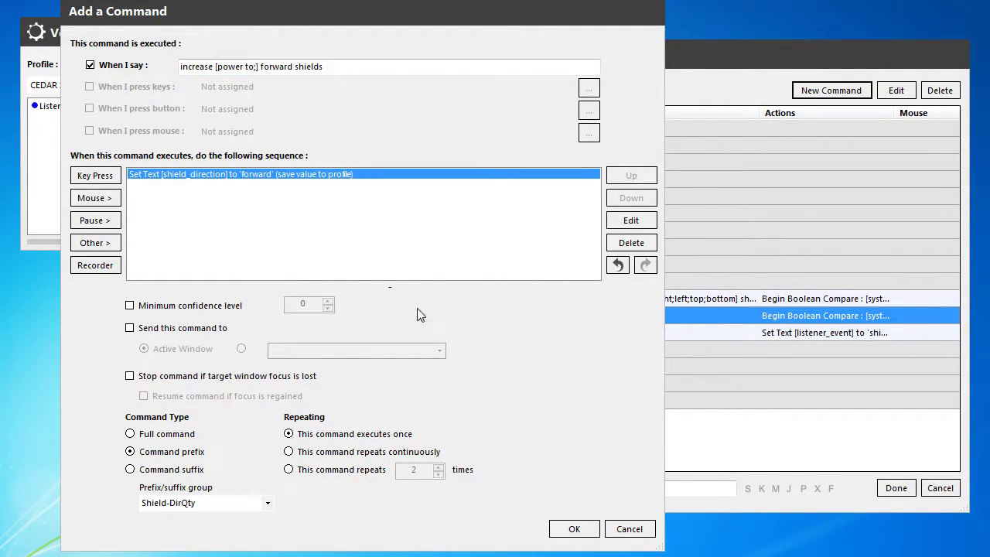
left_click(575, 530)
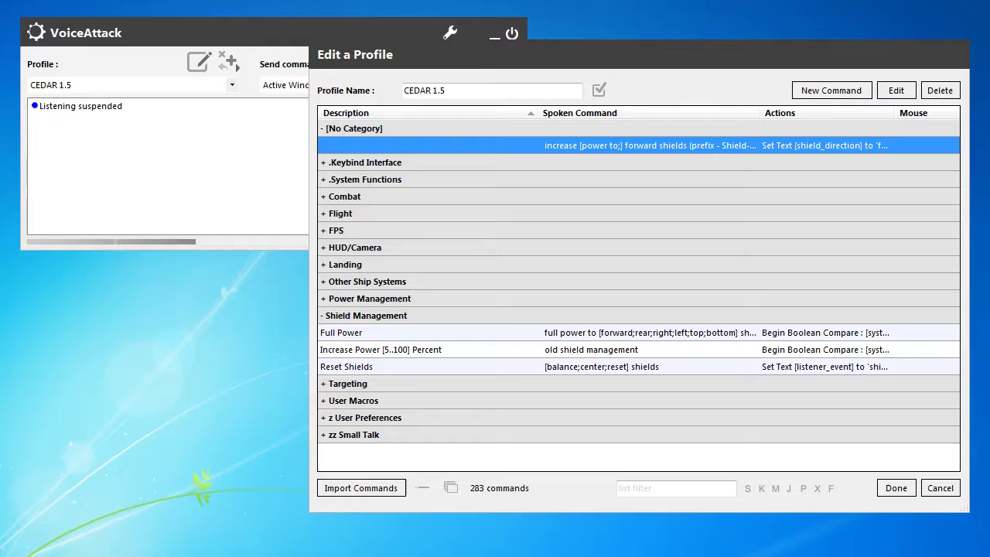
Give the new command description 'forward' and category Shield Management, then save it
key("Return")
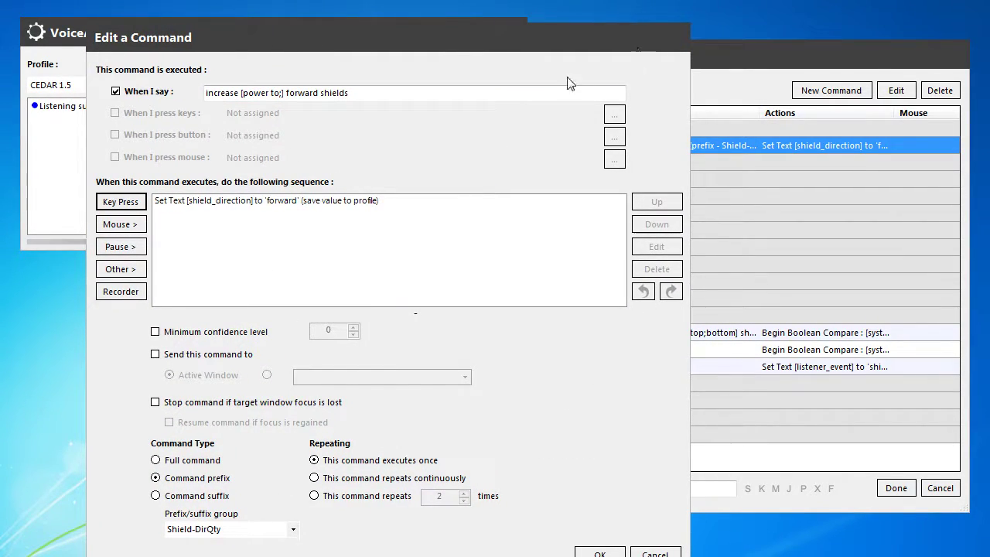
left_click_drag(545, 46, 554, 7)
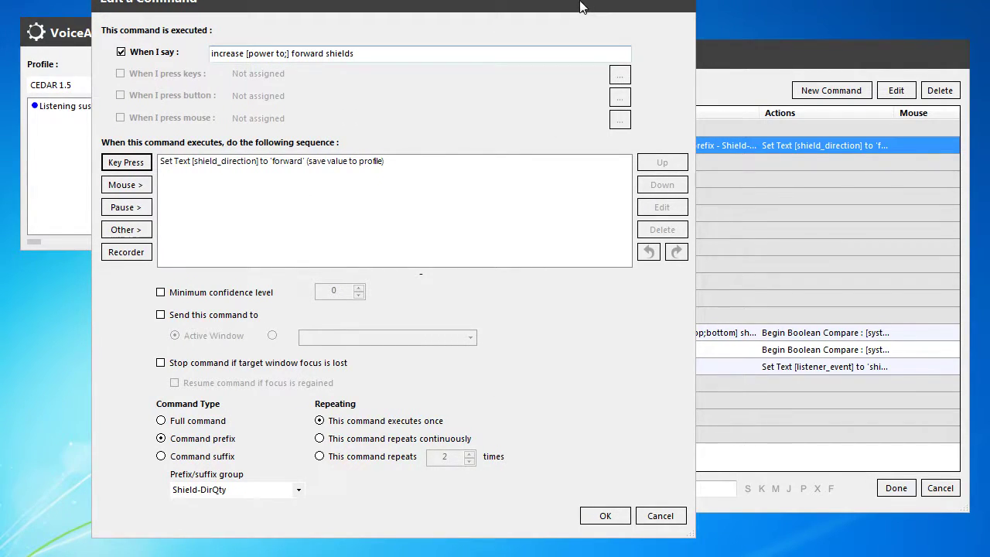
key("Return")
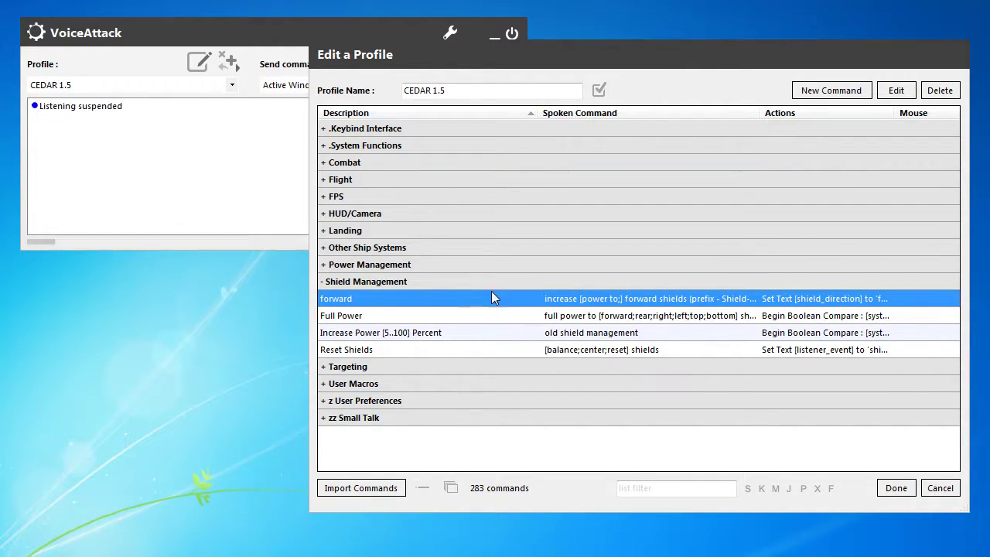
Duplicate the forward command and edit the copy's phrase to end in 'rear shields'
right_click(435, 298)
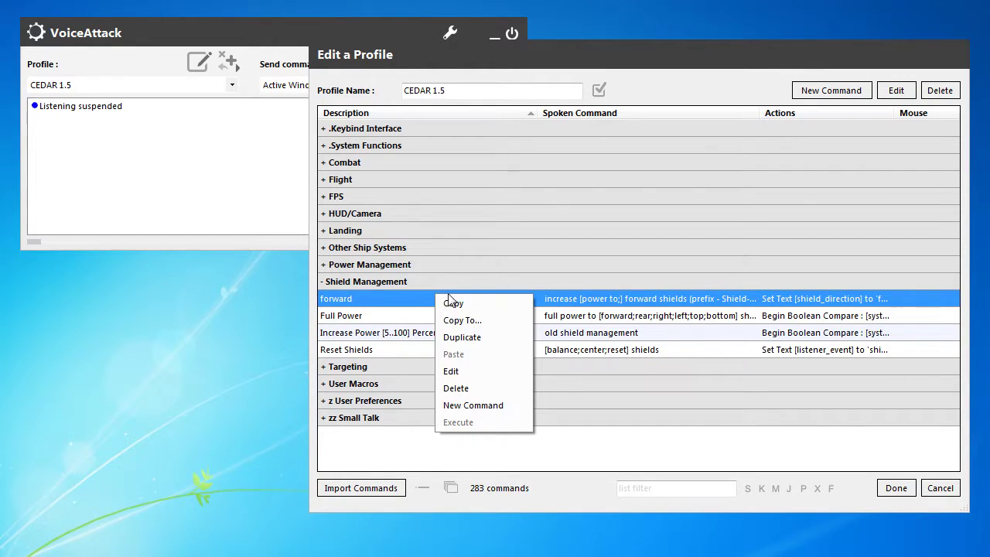
left_click(468, 336)
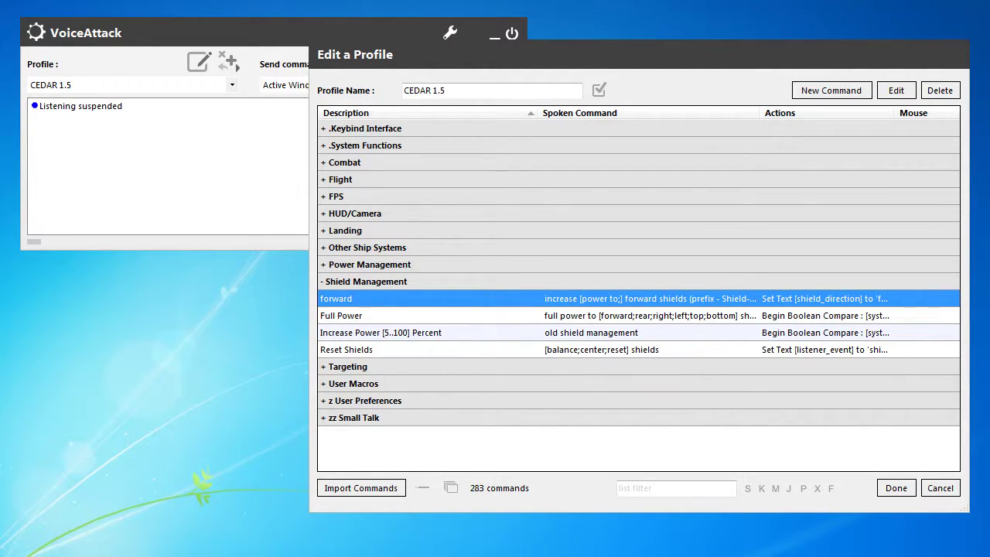
key("ctrl+v")
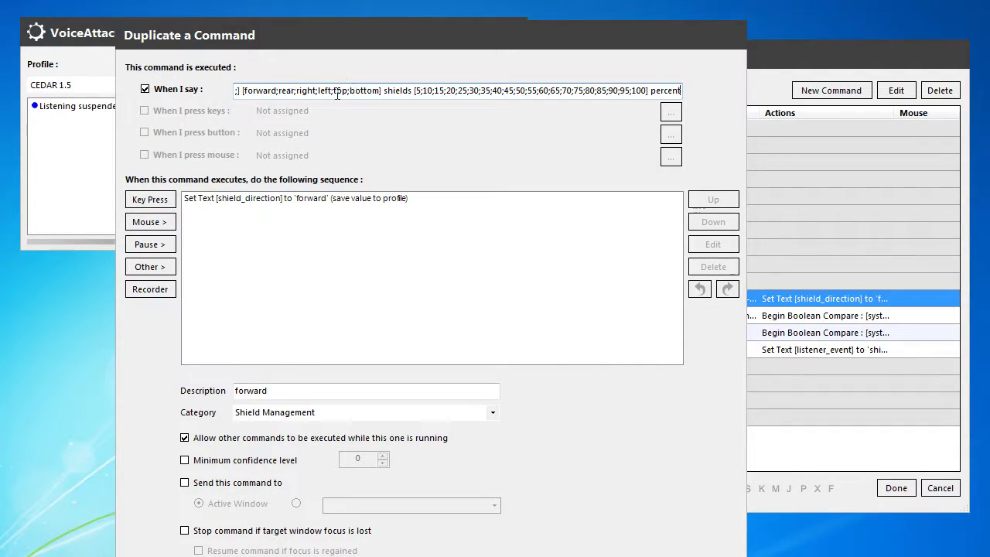
left_click_drag(414, 90, 681, 90)
key("BackSpace")
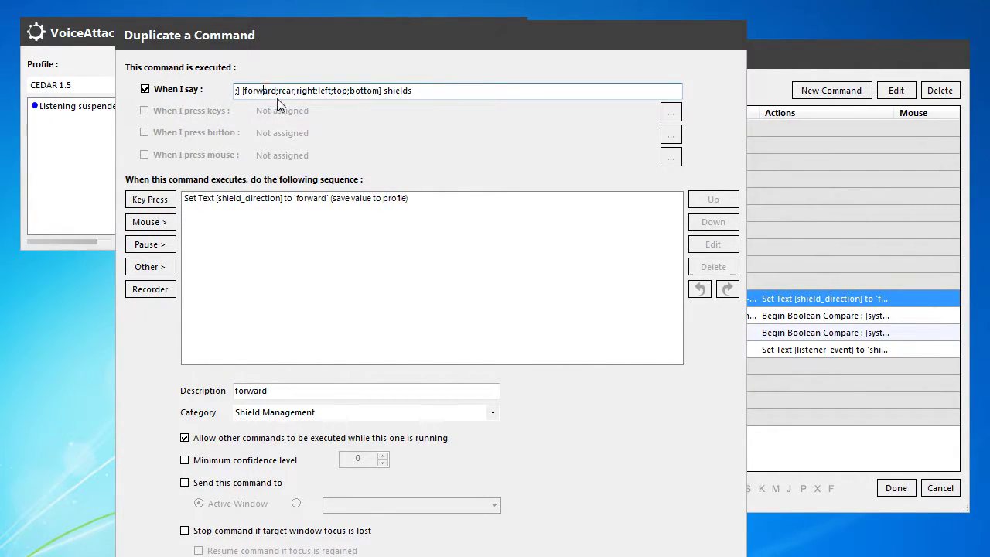
mouse_move(277, 91)
left_mouse_down()
mouse_move(246, 91)
mouse_move(465, 91)
mouse_move(345, 87)
left_mouse_up()
key("BackSpace")
key("BackSpace")
key("BackSpace")
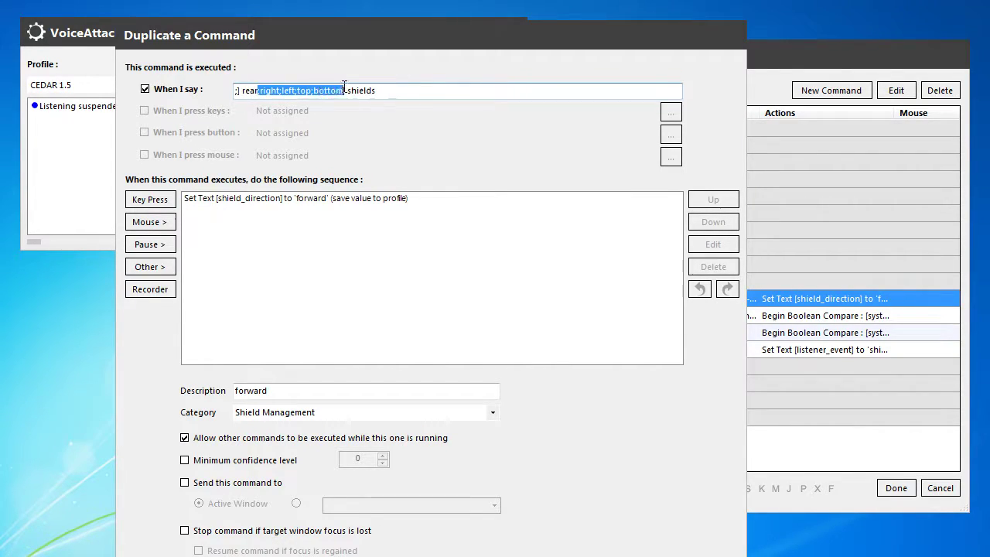
key("BackSpace")
left_click(353, 202)
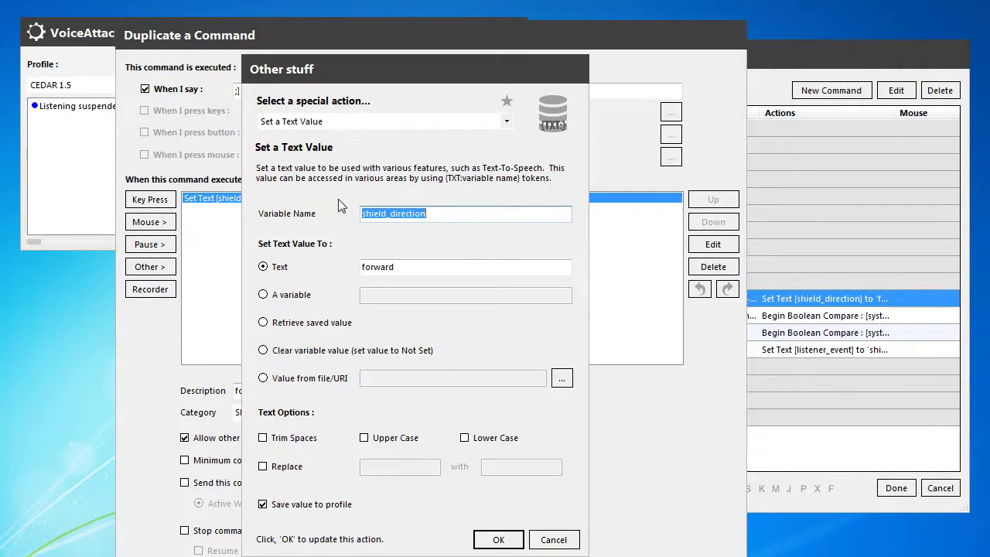
Change the duplicate's shield_direction value from 'forward' to 'rear'
double_click(423, 267)
type("ear")
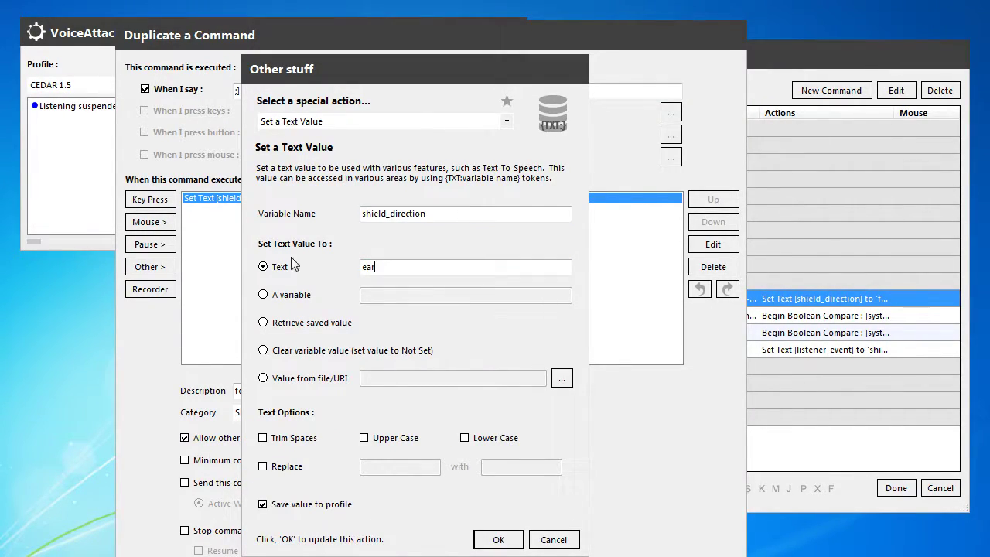
key("BackSpace")
key("BackSpace")
type("r")
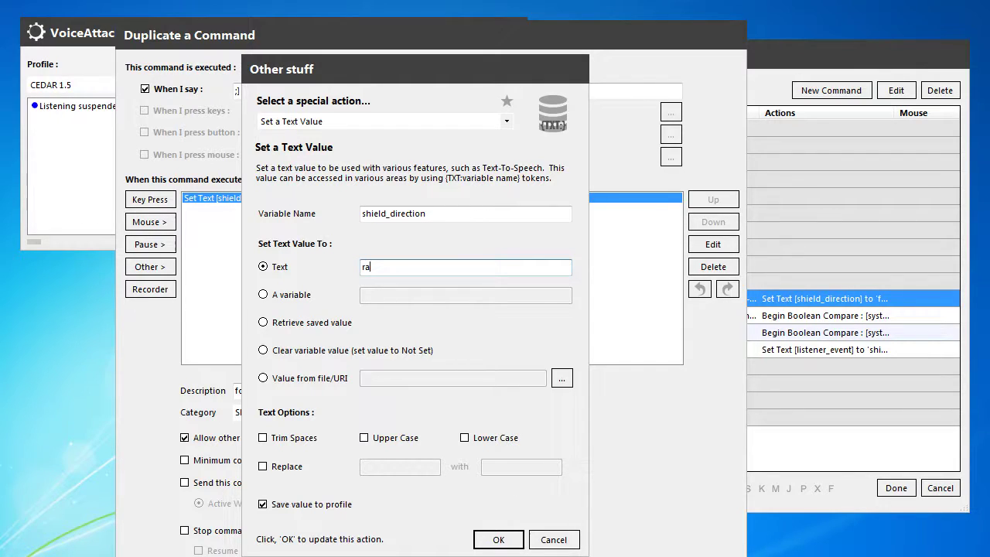
left_click(482, 540)
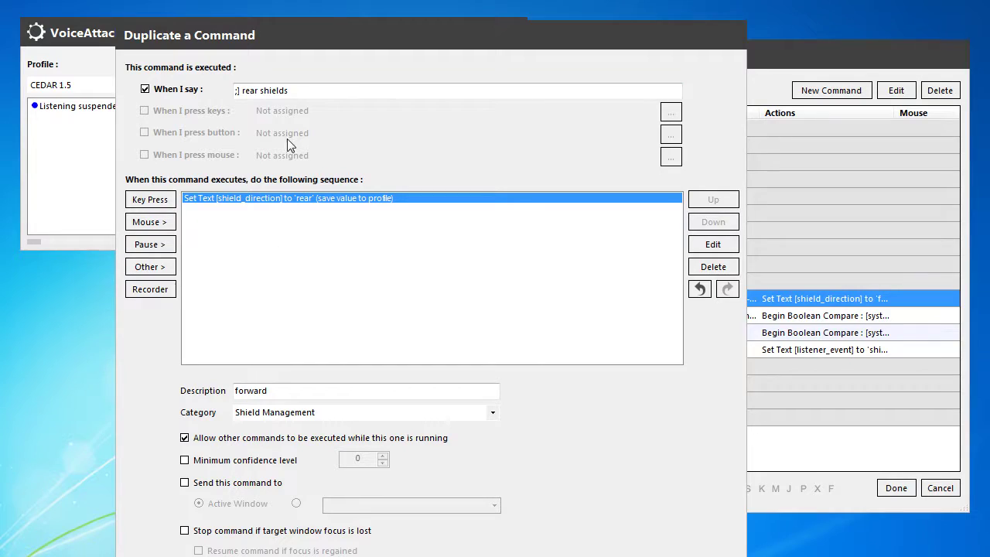
Change the duplicate's description to 'rear' and save the rear shields prefix command
left_click(274, 91)
left_click(274, 93)
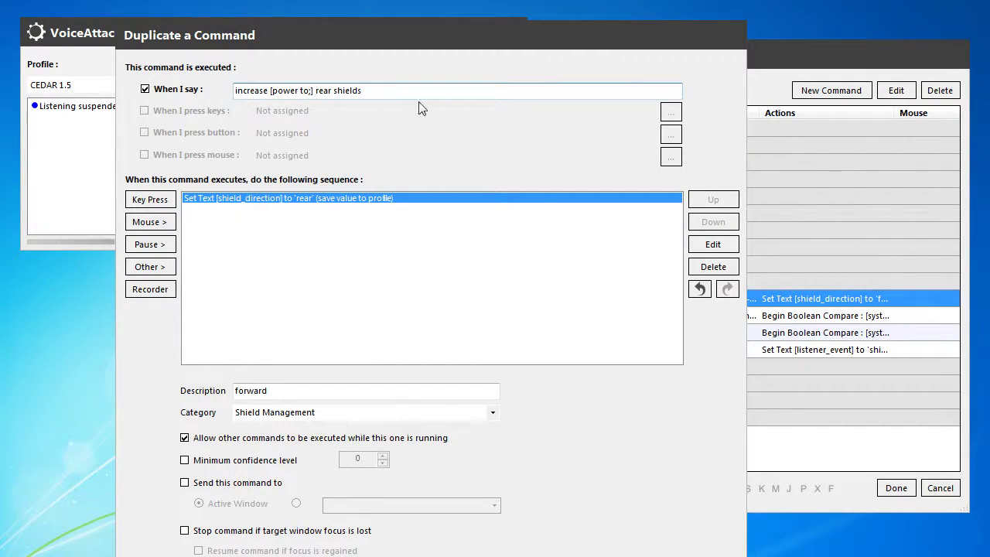
double_click(291, 391)
type("rear")
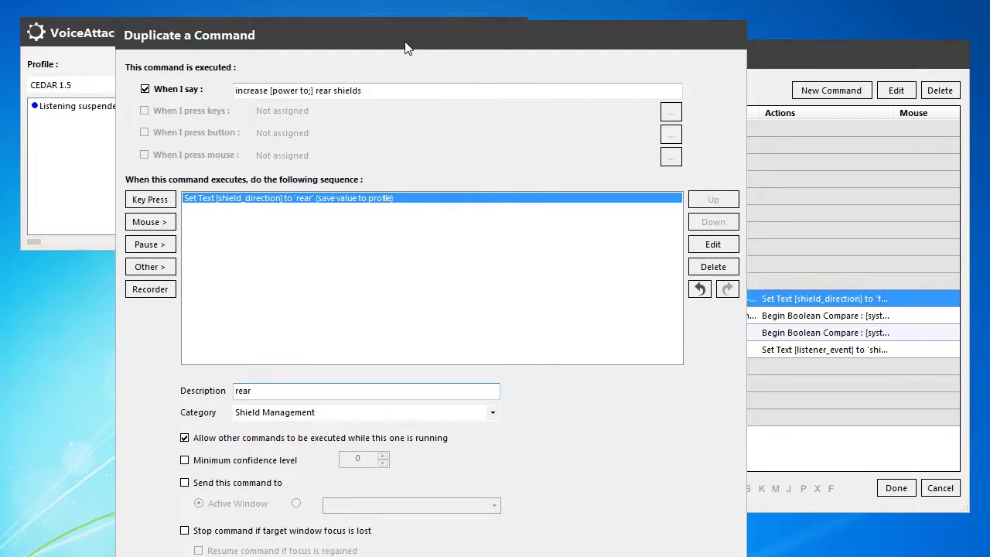
left_click_drag(422, 45, 431, 4)
key("Escape")
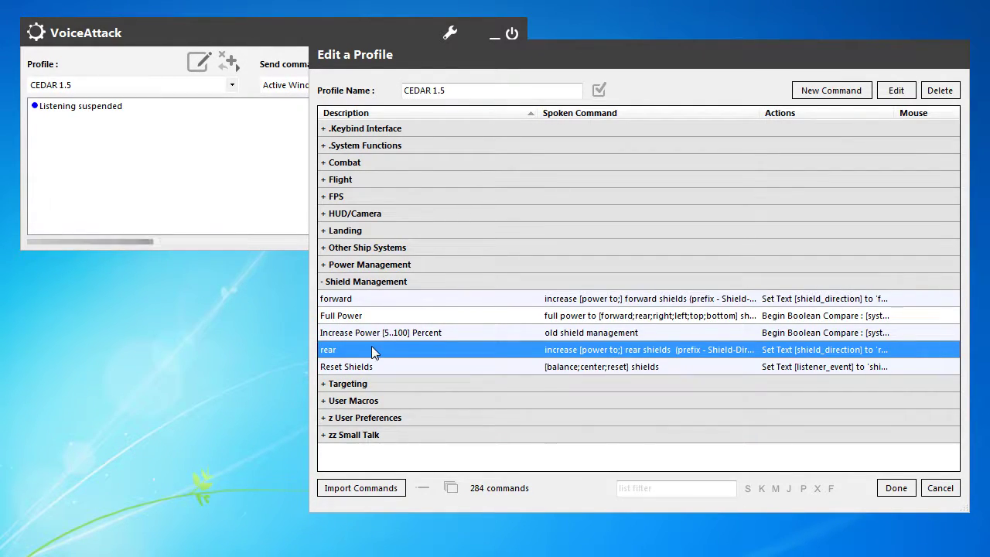
left_click(379, 303)
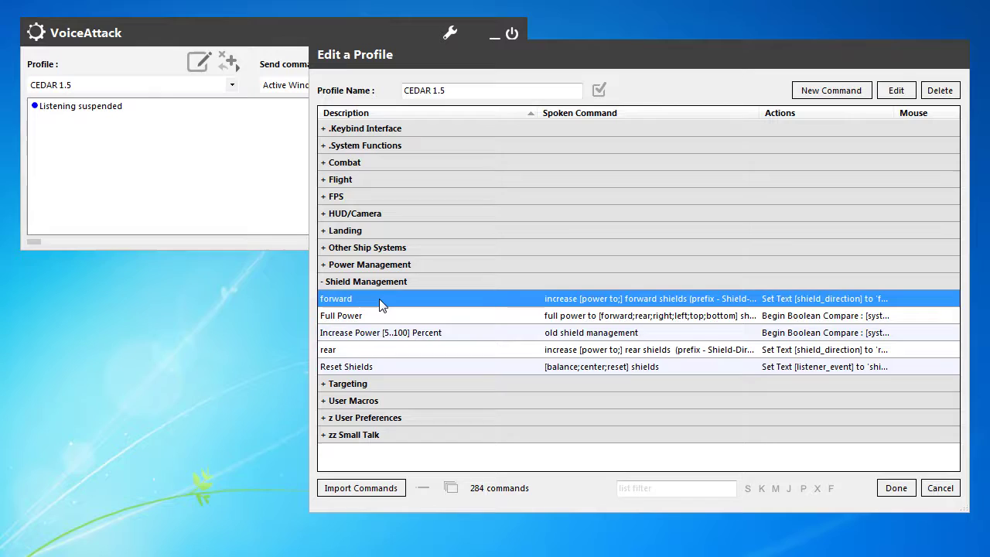